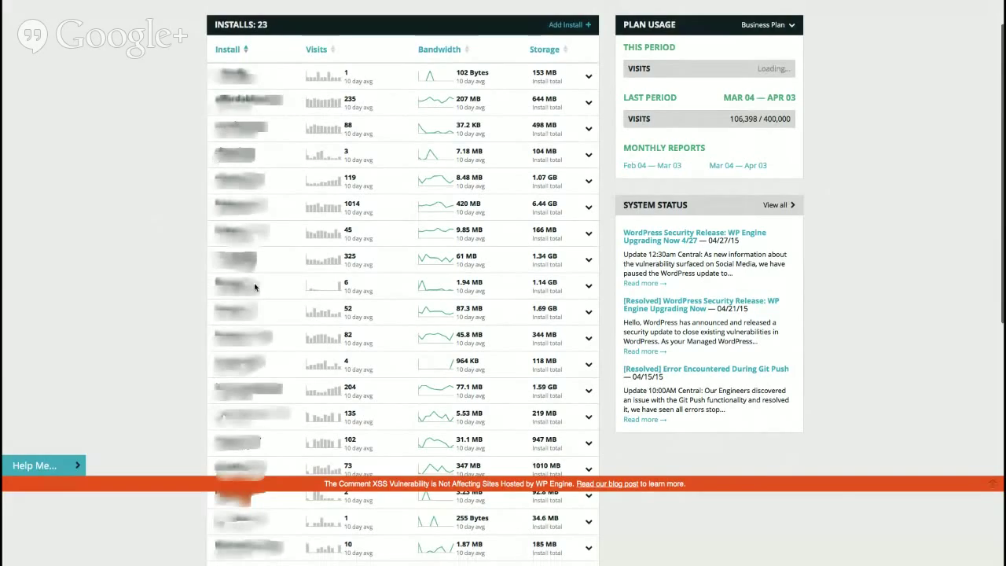
- Examine the dashboard's installs list with its visits, bandwidth and storage figures, alongside the plan usage and system status
{"action": "scroll", "coordinate": [367, 360], "scroll_direction": "down", "scroll_amount": 2}
{"action": "scroll", "coordinate": [366, 360], "scroll_direction": "up", "scroll_amount": 3}
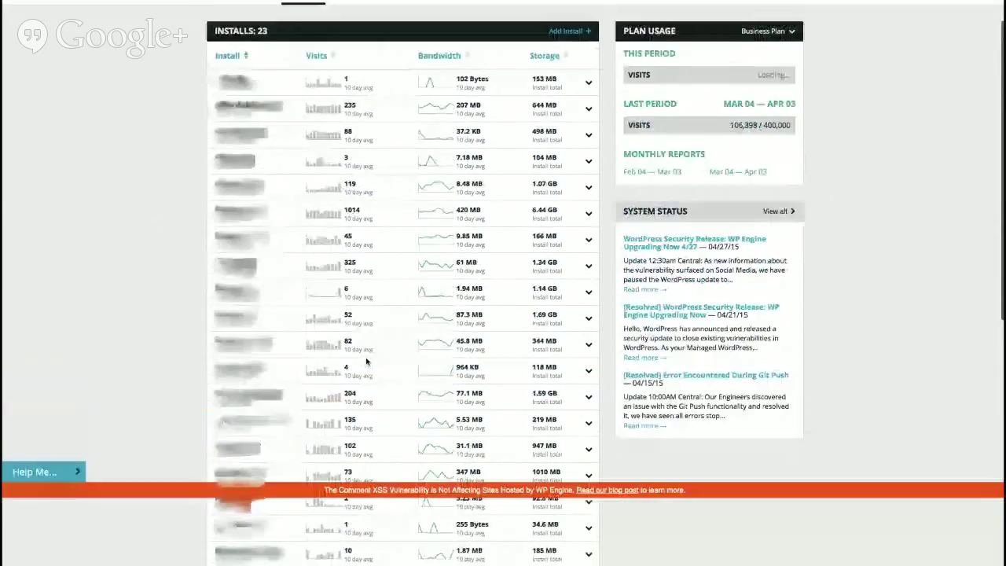
{"action": "scroll", "coordinate": [366, 360], "scroll_direction": "down", "scroll_amount": 5}
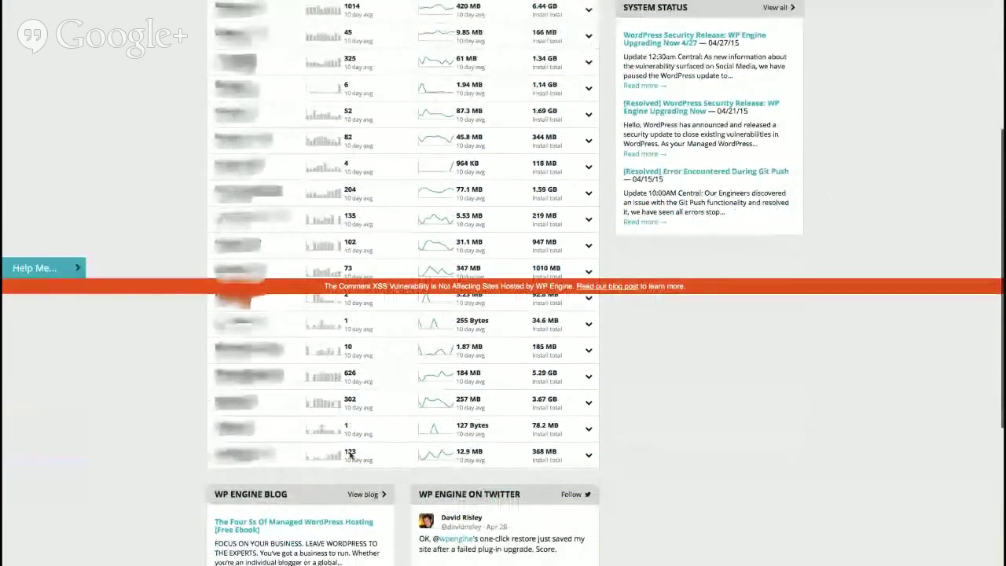
{"action": "scroll", "coordinate": [367, 188], "scroll_direction": "up", "scroll_amount": 3}
{"action": "scroll", "coordinate": [366, 186], "scroll_direction": "up", "scroll_amount": 2}
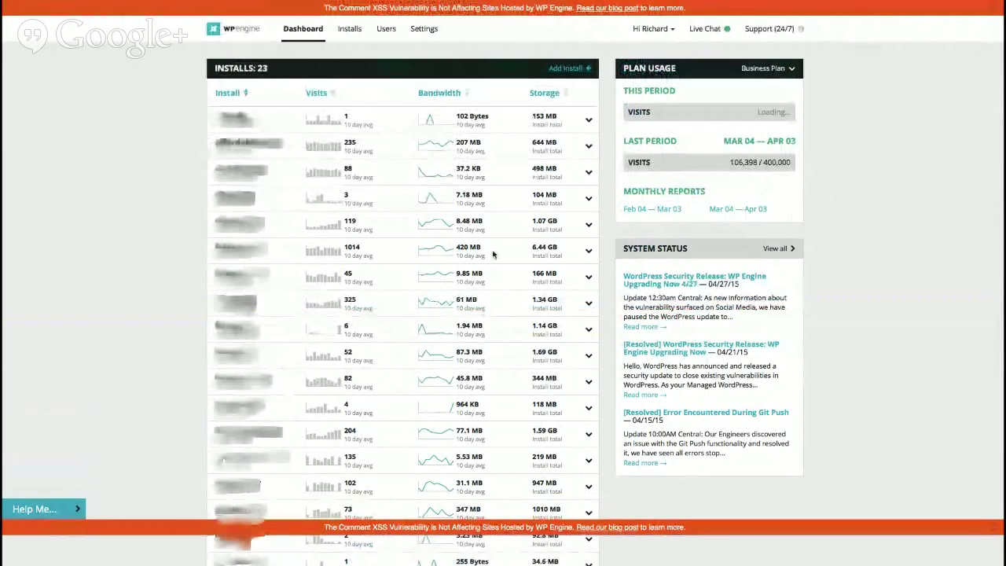
{"action": "scroll", "coordinate": [419, 312], "scroll_direction": "down", "scroll_amount": 2}
{"action": "scroll", "coordinate": [419, 312], "scroll_direction": "up", "scroll_amount": 2}
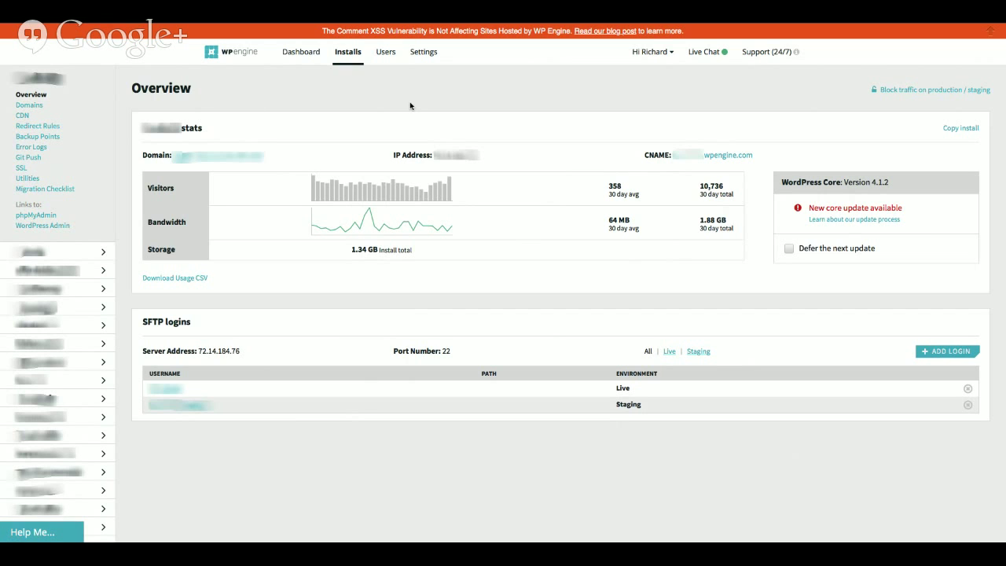
- Review the screenshots of the install's Domains and CDN pages, going back and forth between them
{"action": "key", "text": "Down"}
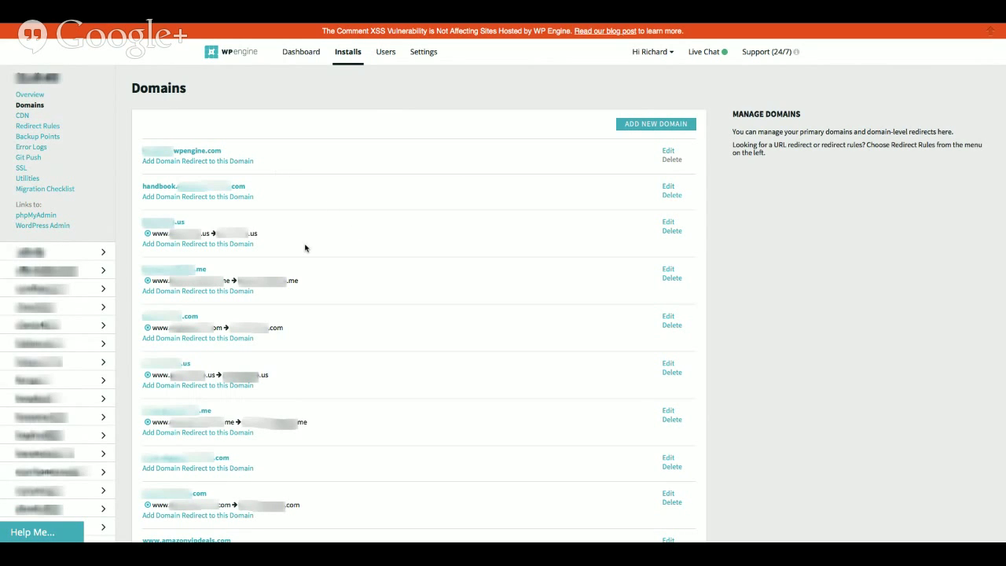
{"action": "key", "text": "Down"}
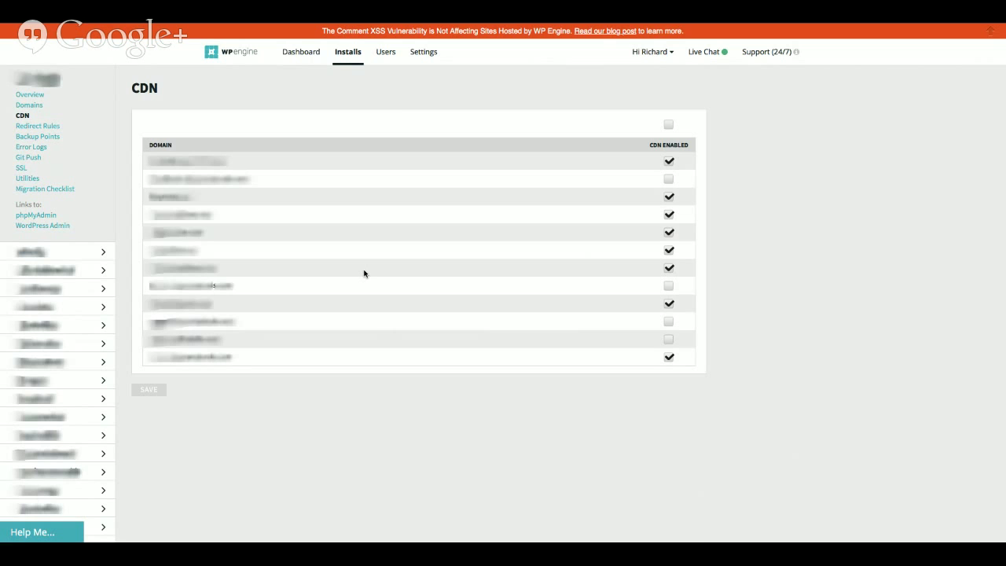
{"action": "key", "text": "Up"}
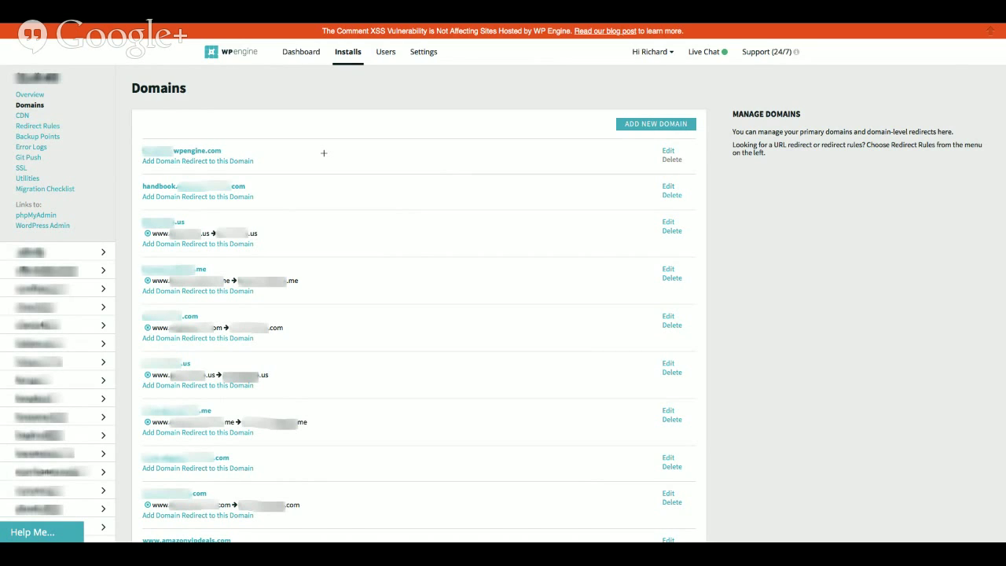
{"action": "key", "text": "Down"}
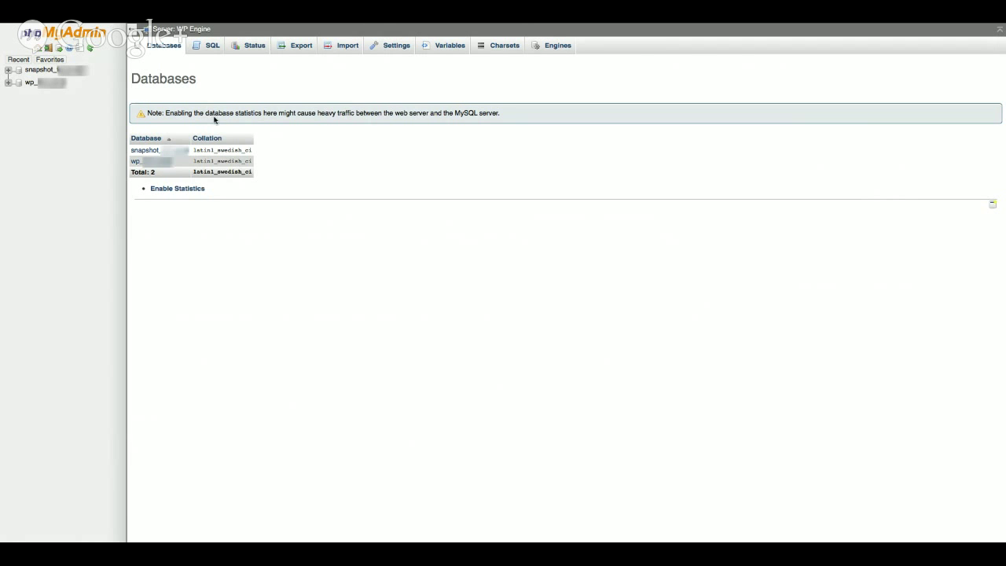
- Review the screenshots of the Account Users page, the phpMyAdmin databases and the migration checklist
{"action": "key", "text": "ctrl+Tab"}
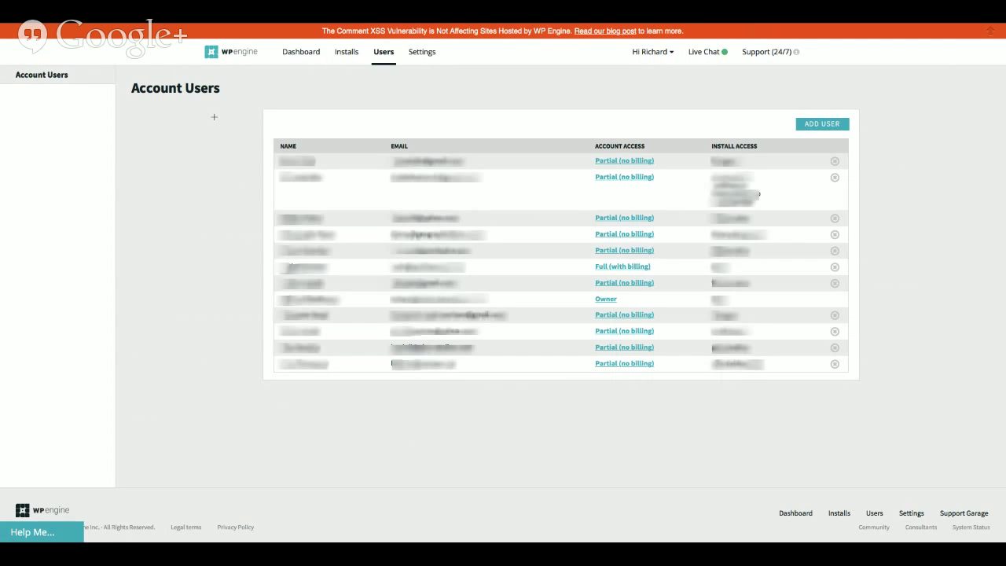
{"action": "key", "text": "ctrl+shift+Tab"}
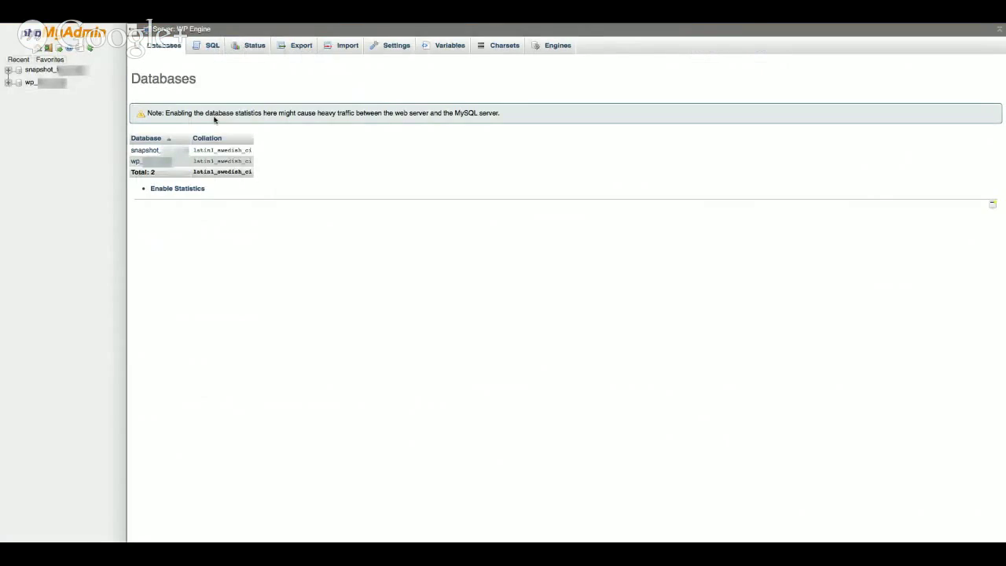
{"action": "key", "text": "ctrl+shift+Tab"}
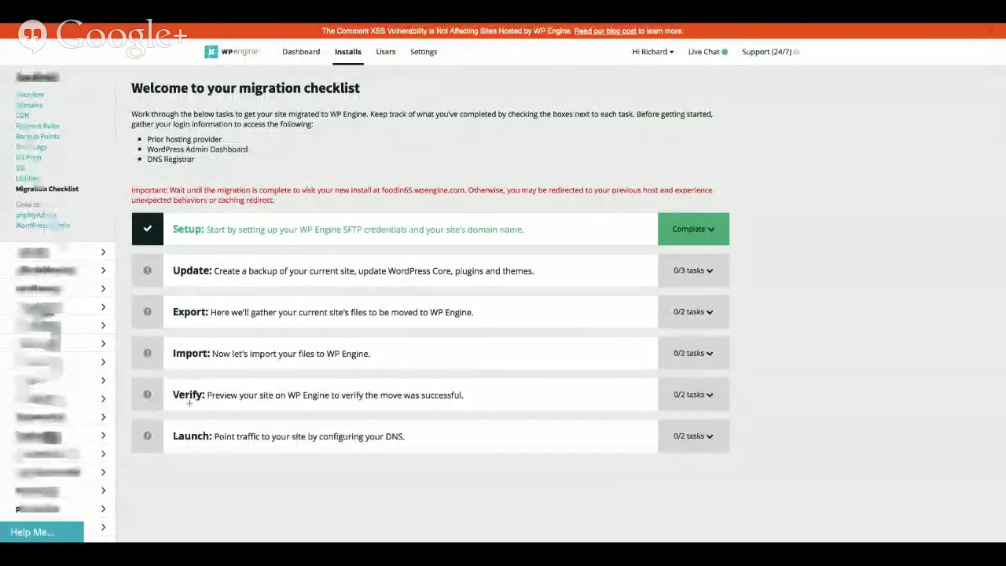
{"action": "key", "text": "ctrl+Tab"}
{"action": "key", "text": "ctrl+Tab"}
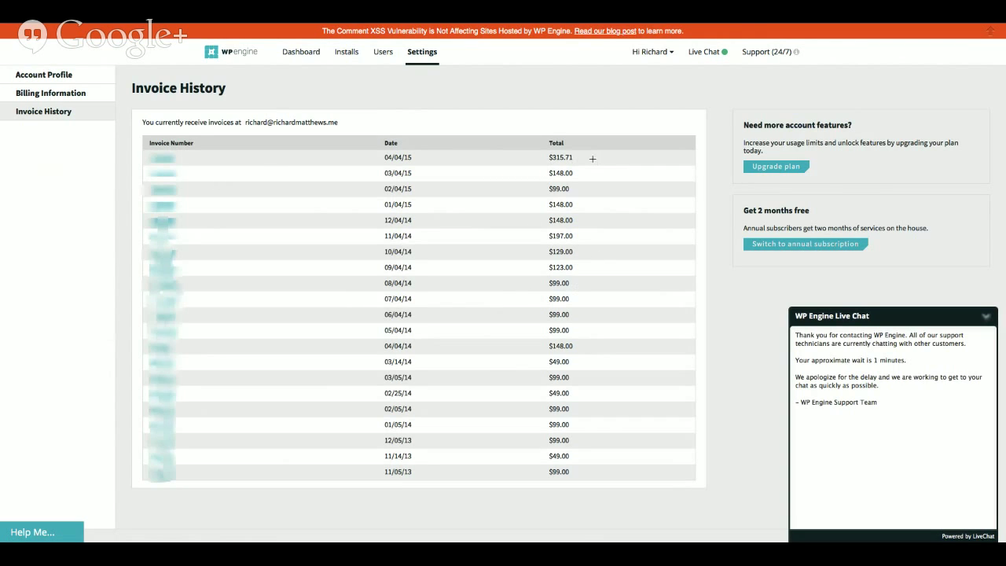
- Mark the 04/04/15 invoice total in the Invoice History and clear the selection
{"action": "left_click_drag", "start_coordinate": [543, 134], "coordinate": [588, 165]}
{"action": "left_click", "coordinate": [631, 158]}
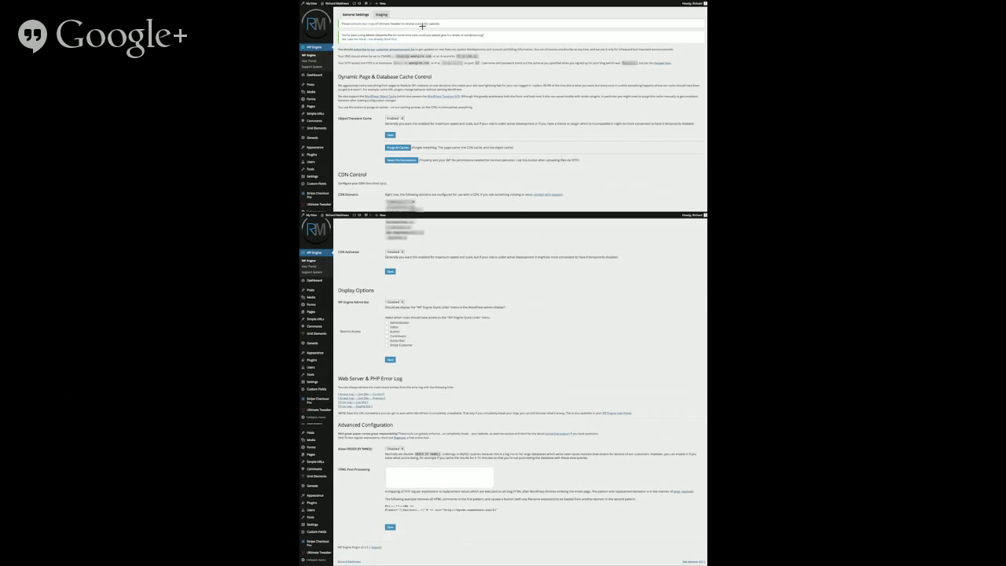
- Enlarge WpEngine17.png and examine the plugin's General Settings for DNS, SFTP access, cache control and CDN control
{"action": "mouse_move", "coordinate": [237, 5]}
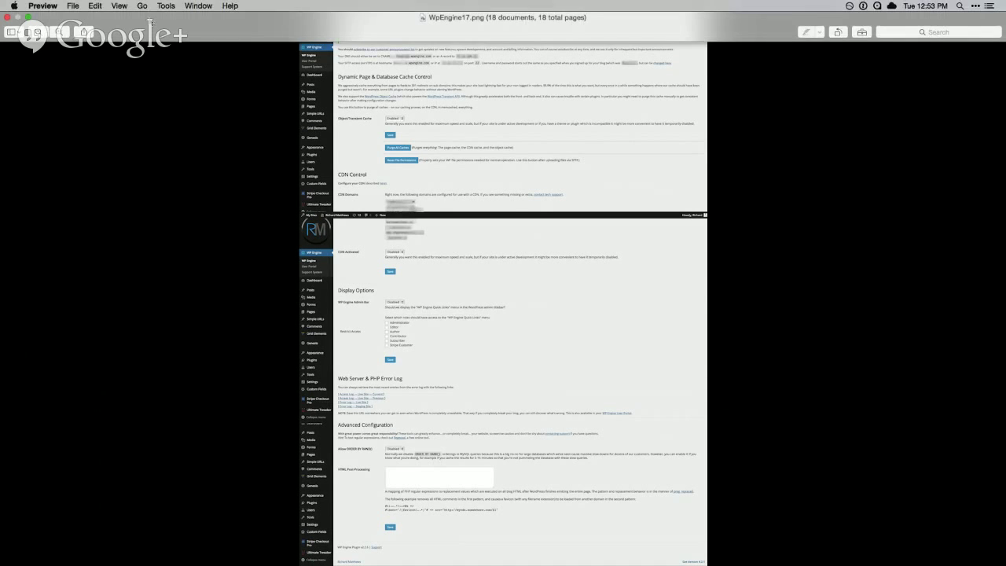
{"action": "key", "text": "super+plus"}
{"action": "key", "text": "super+plus"}
{"action": "key", "text": "super+plus"}
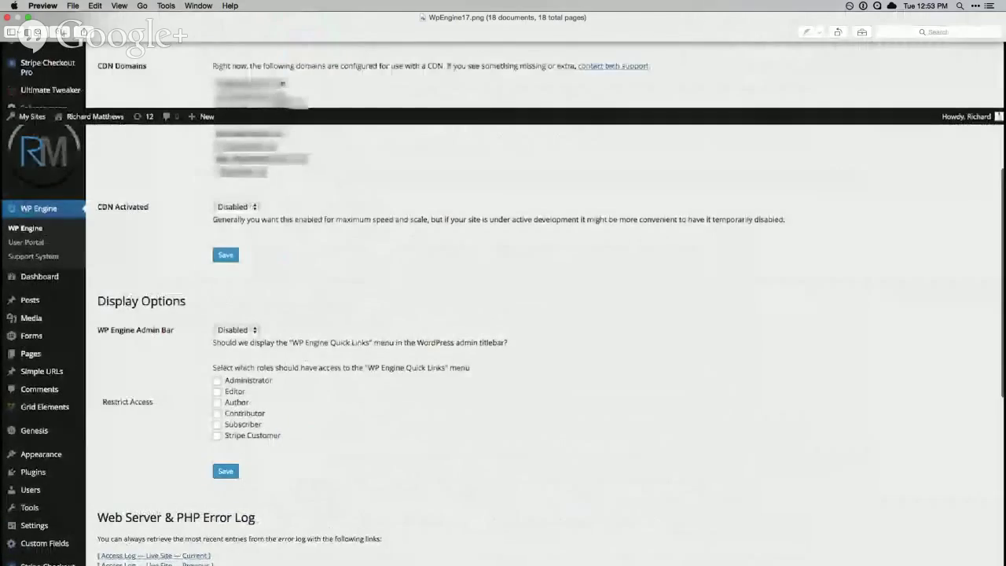
{"action": "scroll", "coordinate": [258, 208], "scroll_direction": "up", "scroll_amount": 10}
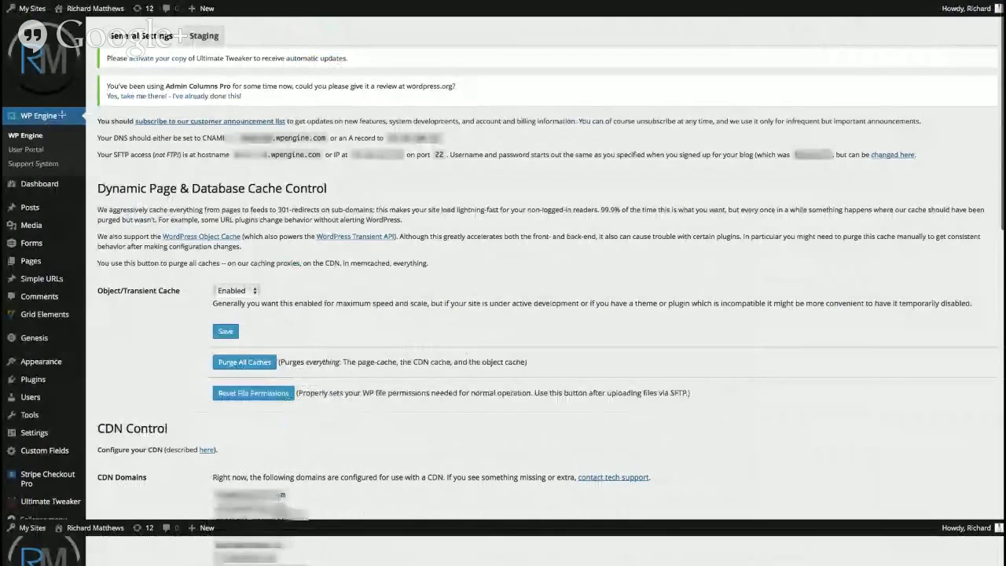
{"action": "scroll", "coordinate": [329, 267], "scroll_direction": "down", "scroll_amount": 2}
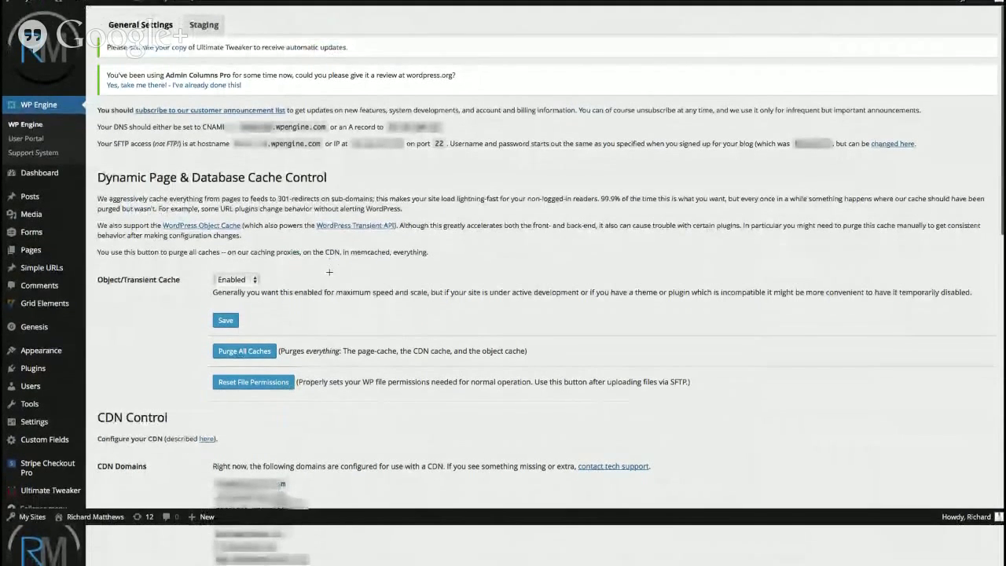
{"action": "scroll", "coordinate": [329, 270], "scroll_direction": "down", "scroll_amount": 3}
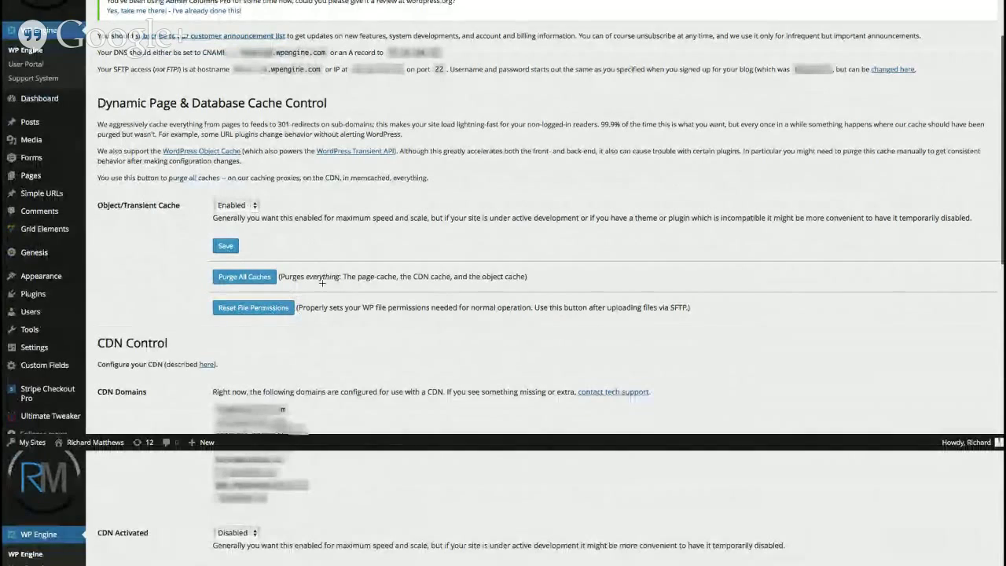
{"action": "scroll", "coordinate": [322, 334], "scroll_direction": "down", "scroll_amount": 1}
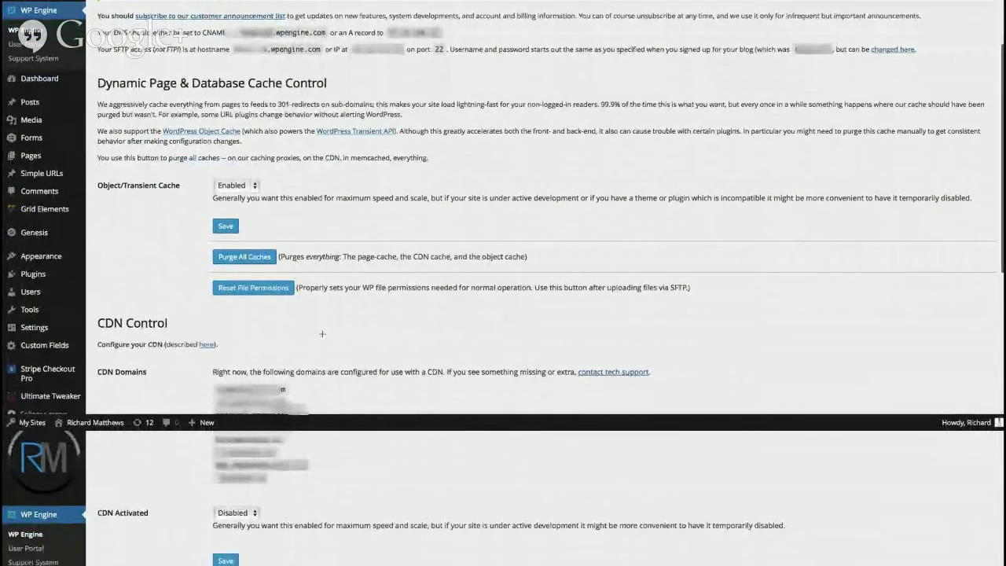
{"action": "scroll", "coordinate": [321, 334], "scroll_direction": "down", "scroll_amount": 4}
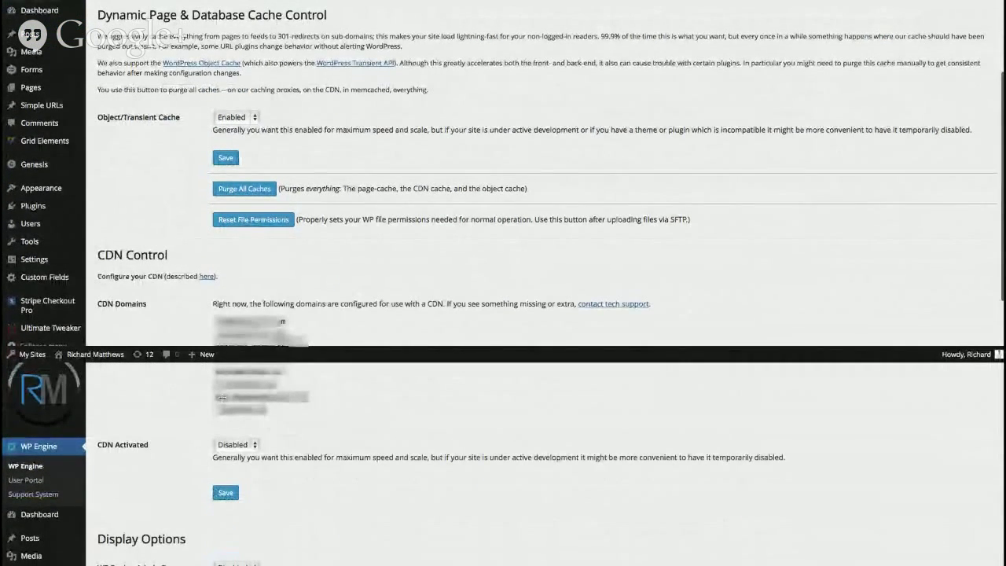
{"action": "scroll", "coordinate": [222, 399], "scroll_direction": "down", "scroll_amount": 6}
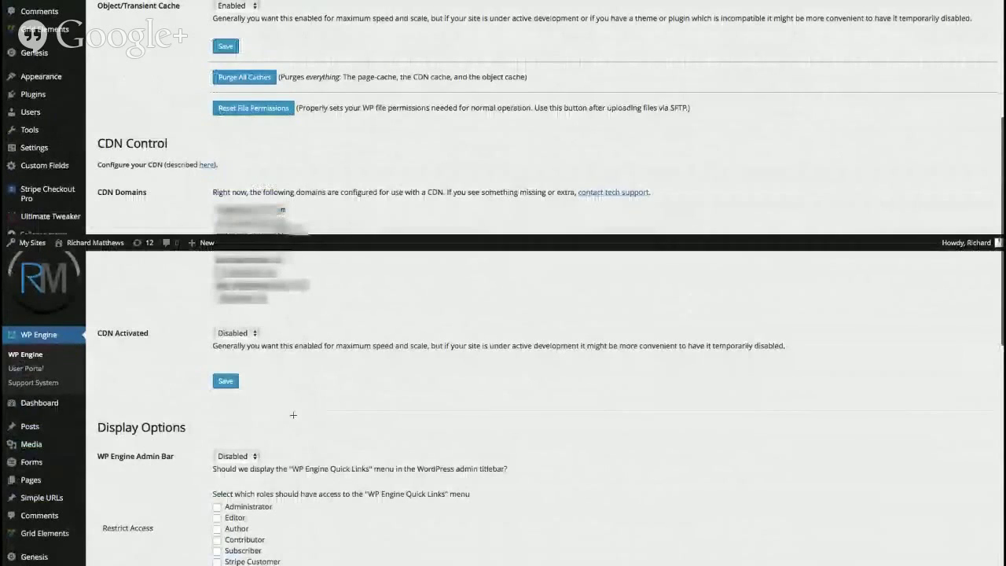
- Examine the Display Options, Web Server & PHP Error Log and Advanced Configuration sections of the plugin settings
{"action": "scroll", "coordinate": [293, 415], "scroll_direction": "down", "scroll_amount": 12}
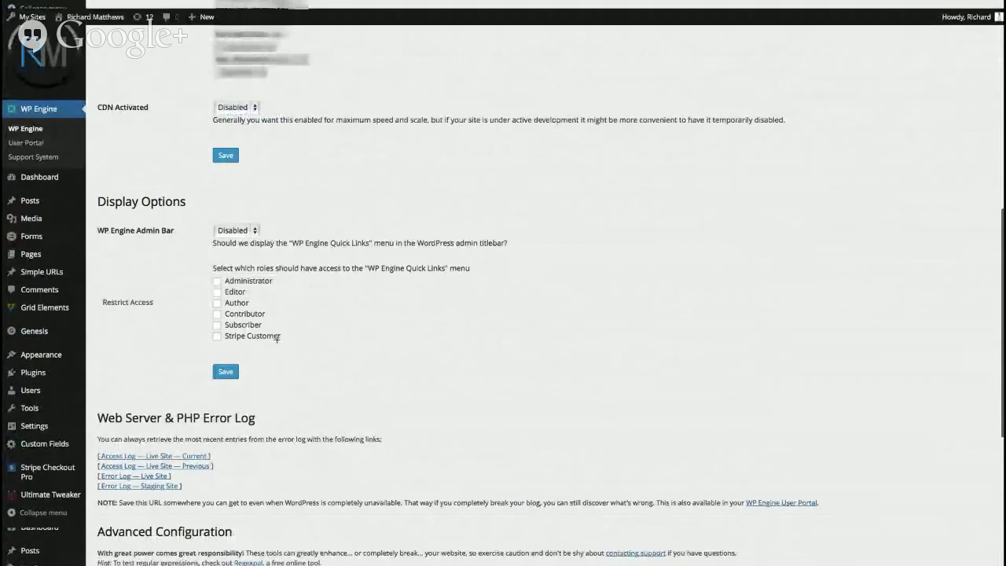
{"action": "scroll", "coordinate": [276, 338], "scroll_direction": "down", "scroll_amount": 5}
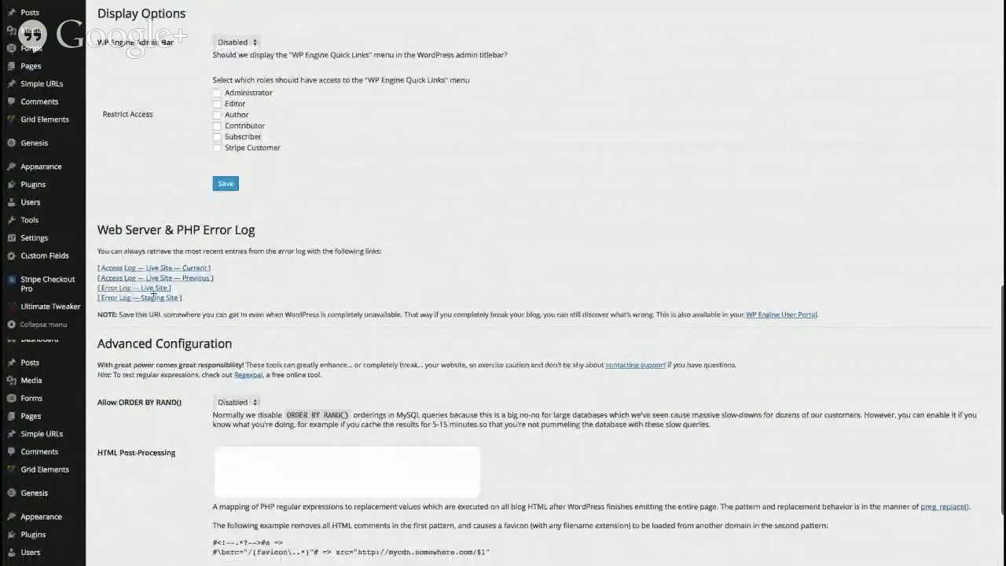
{"action": "scroll", "coordinate": [265, 390], "scroll_direction": "down", "scroll_amount": 1}
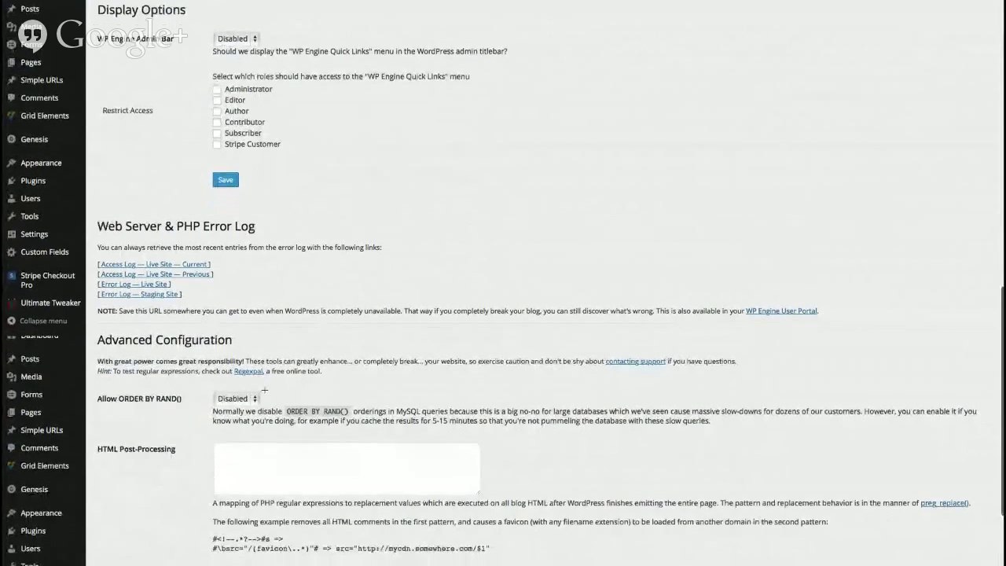
{"action": "scroll", "coordinate": [264, 390], "scroll_direction": "down", "scroll_amount": 3}
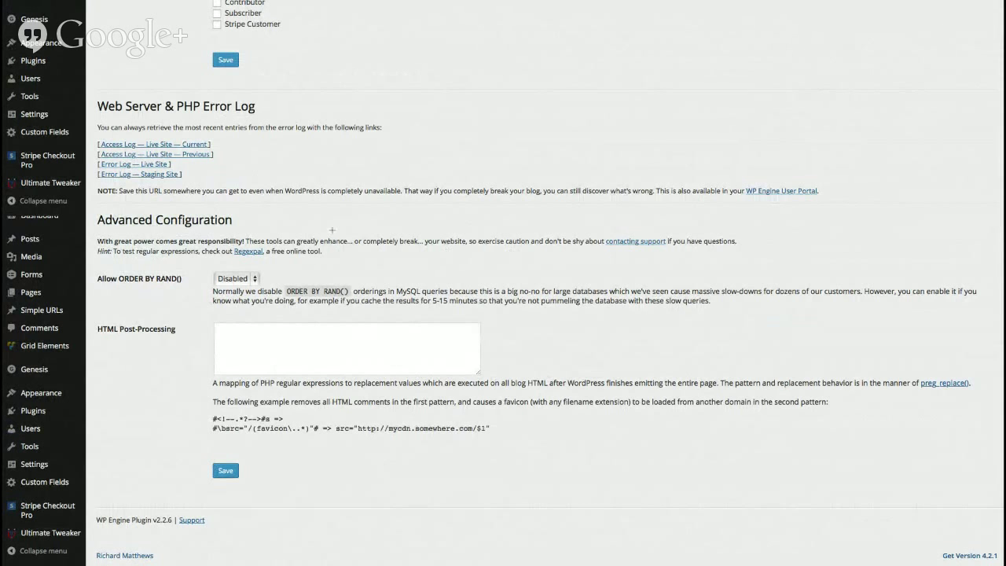
{"action": "scroll", "coordinate": [213, 275], "scroll_direction": "up", "scroll_amount": 1}
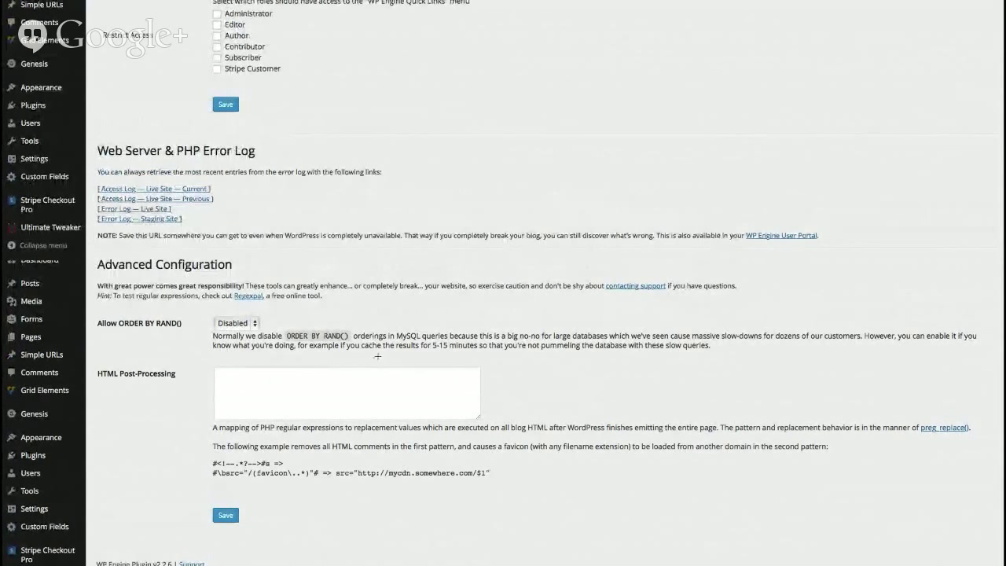
- Return to the start of the General Settings and bring up the Staging page
{"action": "scroll", "coordinate": [365, 363], "scroll_direction": "up", "scroll_amount": 15}
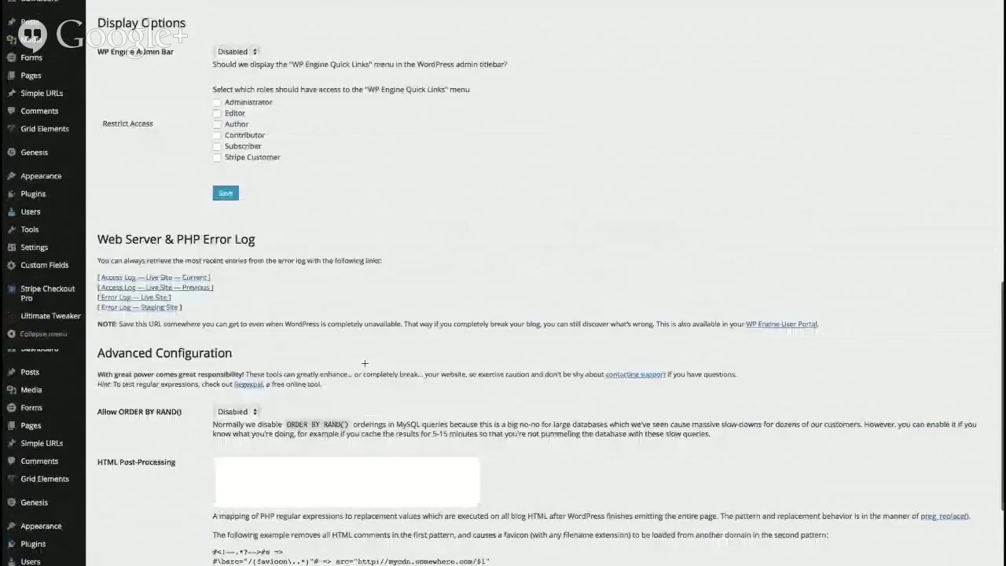
{"action": "scroll", "coordinate": [204, 222], "scroll_direction": "up", "scroll_amount": 3}
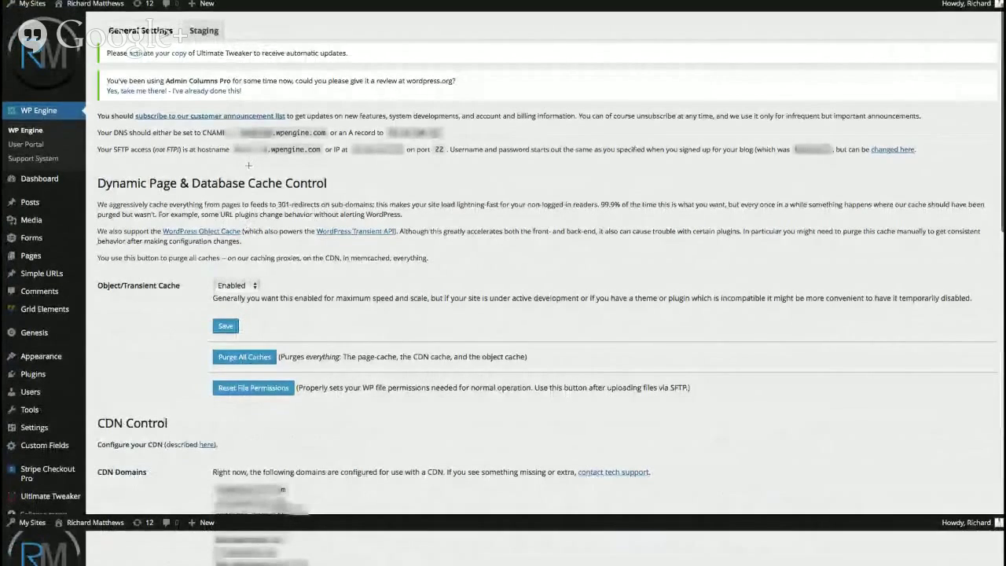
{"action": "left_click", "coordinate": [204, 35]}
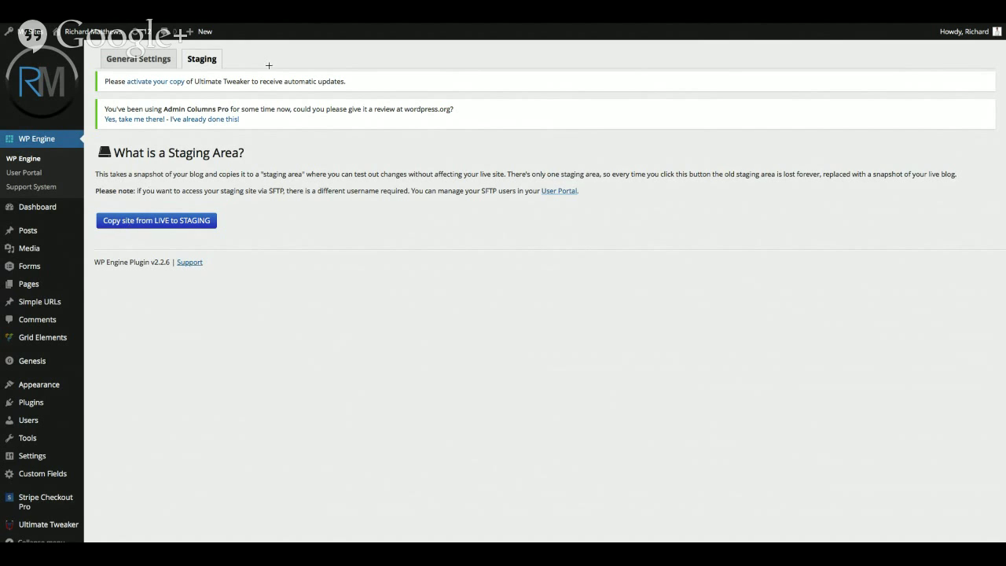
- Leave the full-screen screenshots and switch to Safari
{"action": "key", "text": "ctrl+Left"}
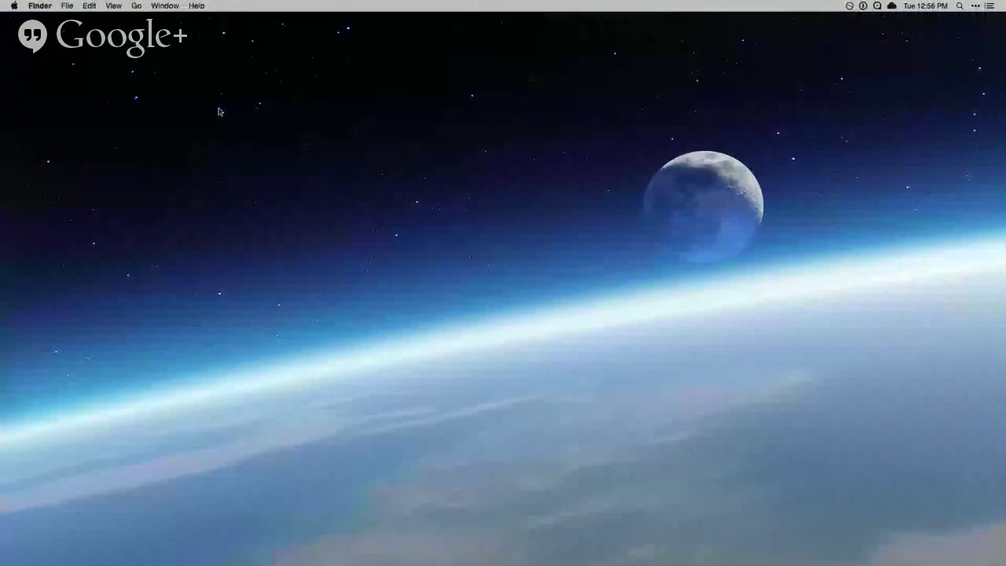
{"action": "key", "text": "alt+space"}
{"action": "type", "text": "sa"}
{"action": "key", "text": "Return"}
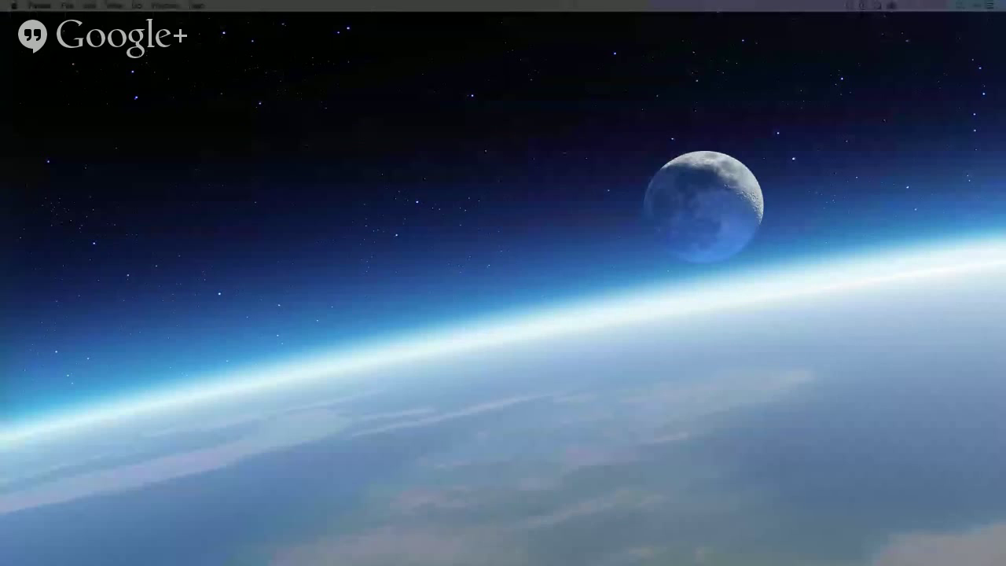
{"action": "key", "text": "ctrl+Up"}
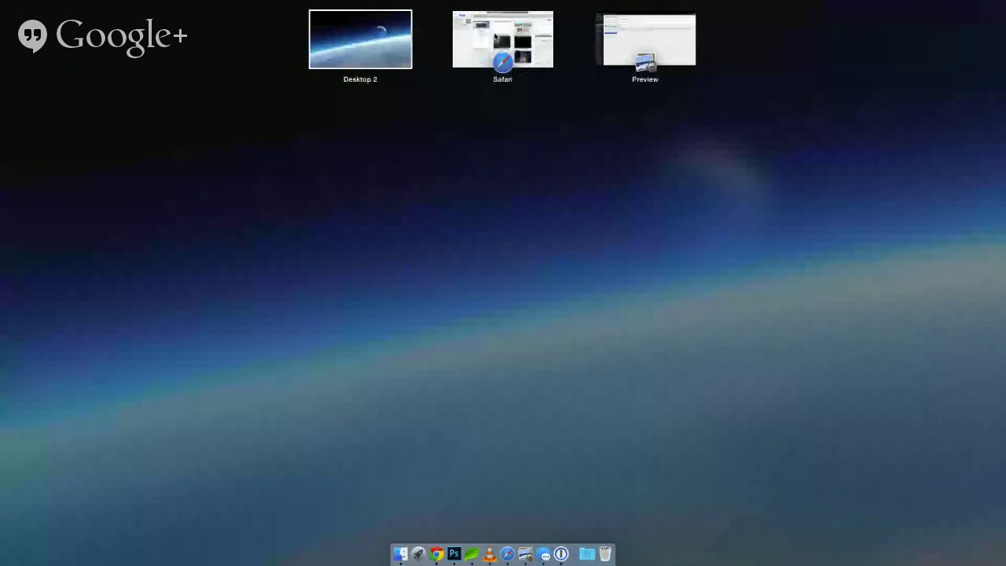
{"action": "left_click", "coordinate": [494, 37]}
- Open the website wpengine.com
{"action": "left_click", "coordinate": [470, 10]}
{"action": "type", "text": "wp"}
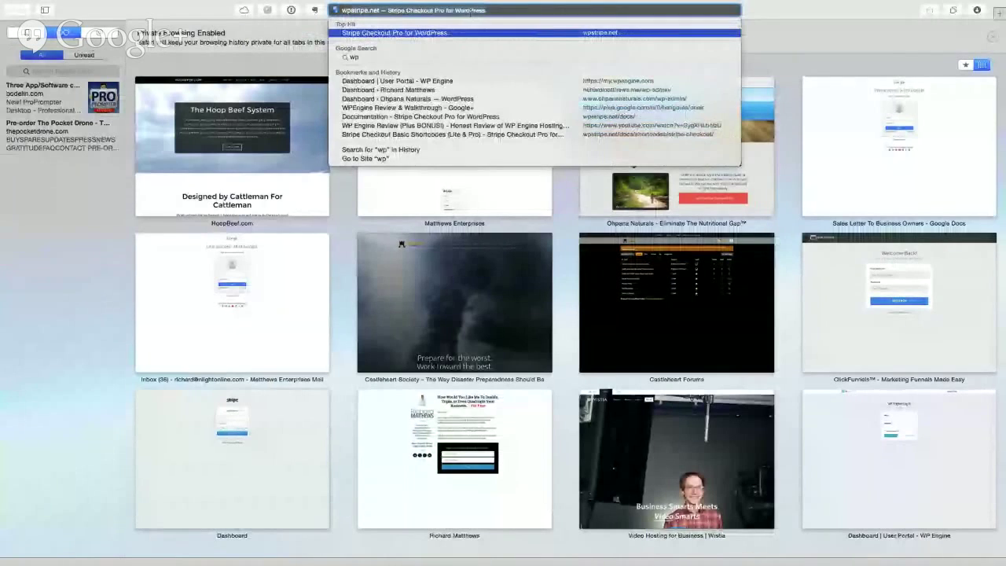
{"action": "type", "text": "engine.c"}
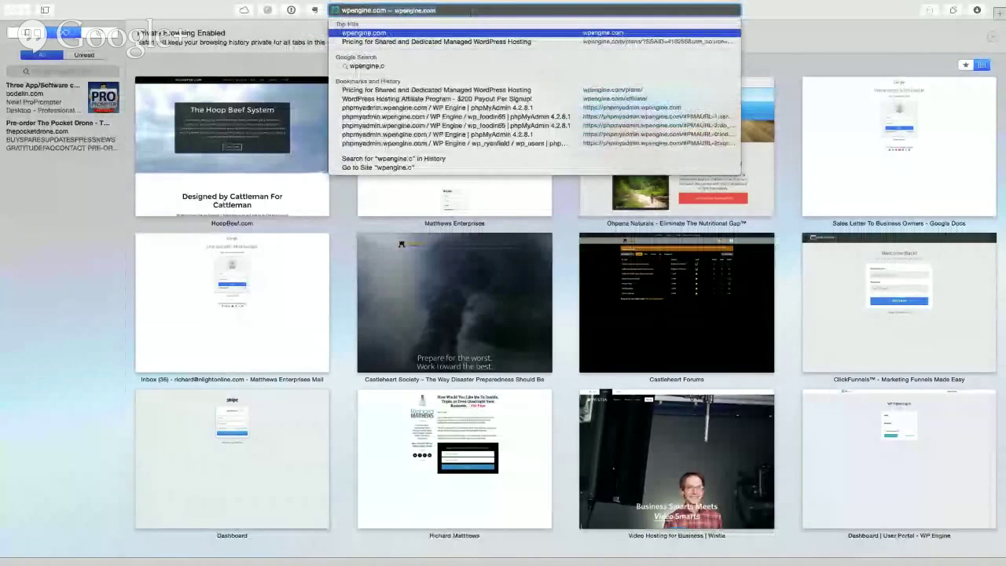
{"action": "key", "text": "Return"}
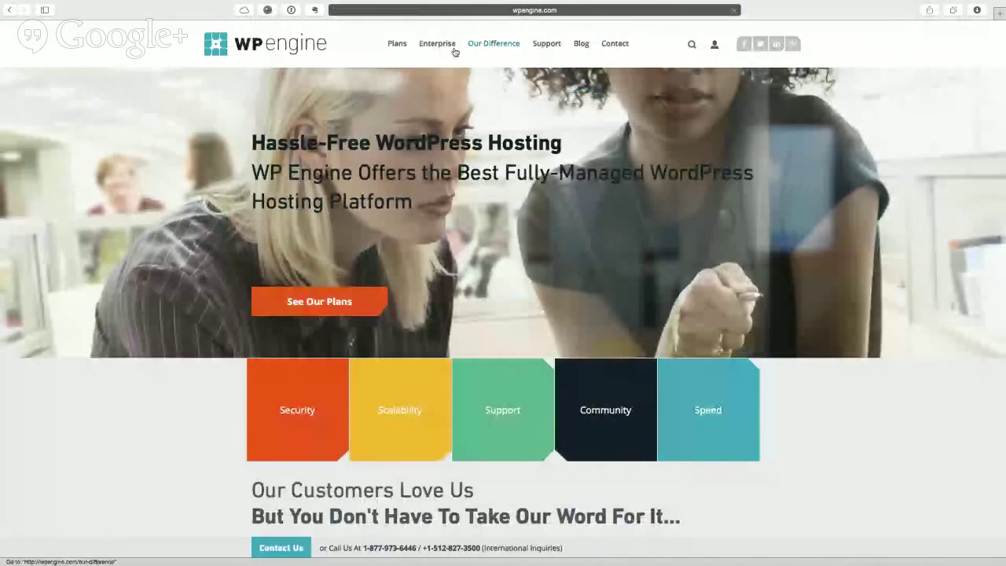
- Open the WP Engine Plans page and examine the pricing plans feature comparison table, including the SSL features
{"action": "left_click", "coordinate": [395, 45]}
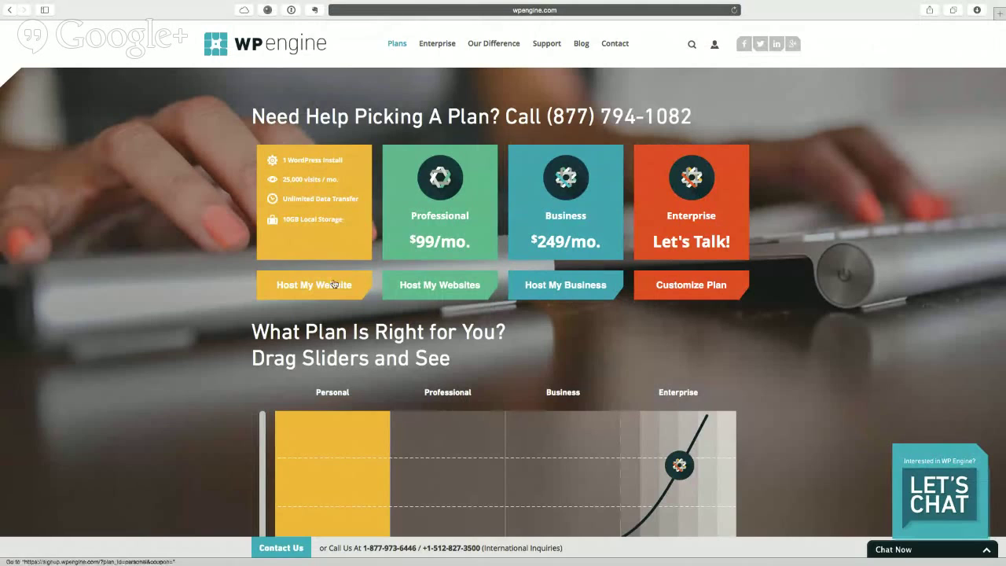
{"action": "scroll", "coordinate": [332, 286], "scroll_direction": "down", "scroll_amount": 5}
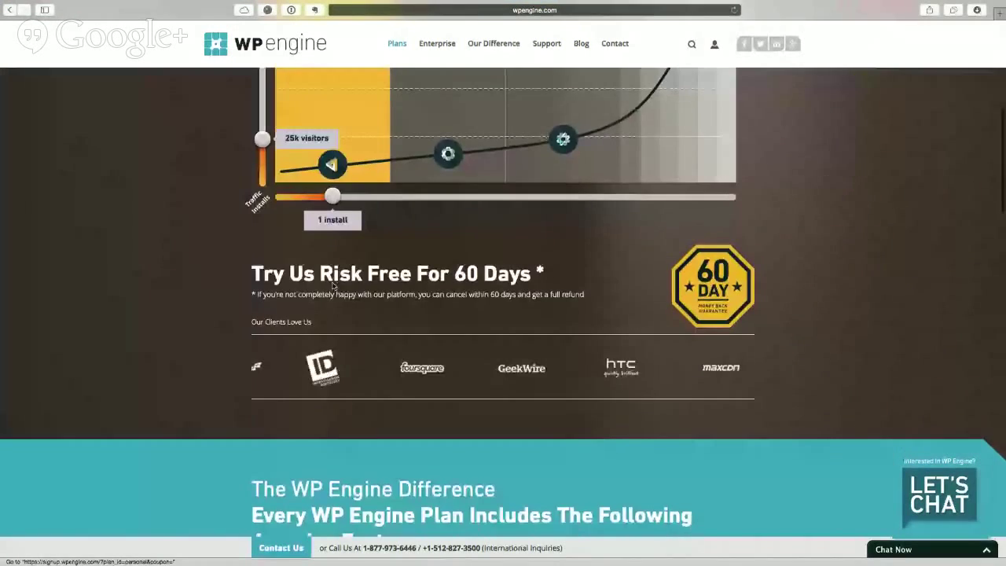
{"action": "scroll", "coordinate": [332, 285], "scroll_direction": "down", "scroll_amount": 10}
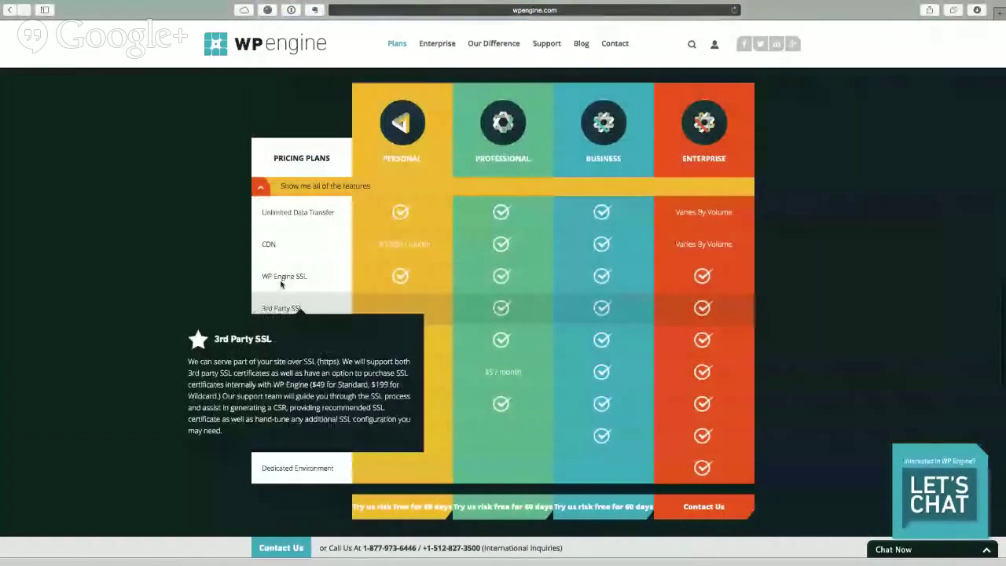
{"action": "mouse_move", "coordinate": [322, 277]}
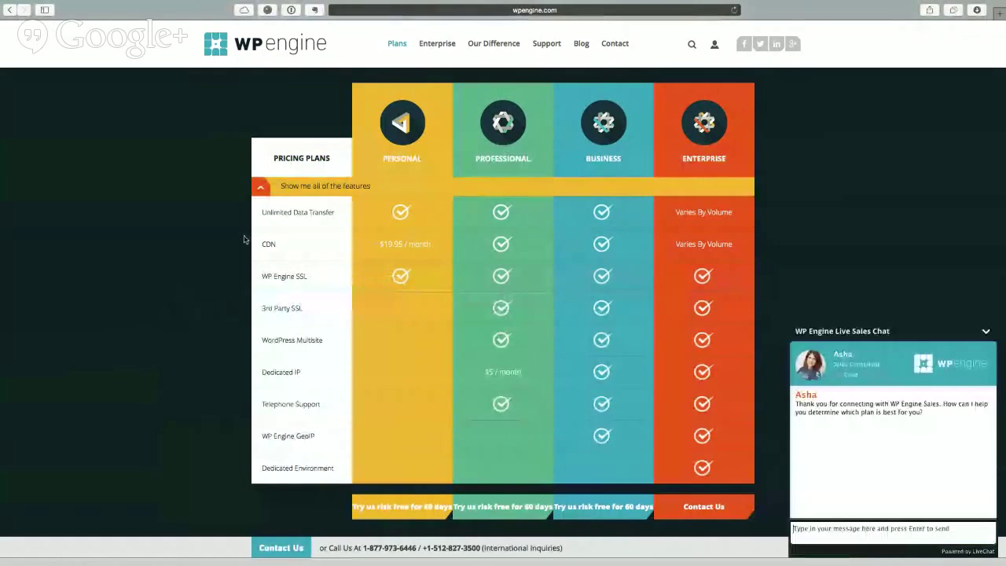
- Minimize the WP Engine Live Sales Chat window that covers part of the Plans page
{"action": "scroll", "coordinate": [243, 240], "scroll_direction": "up", "scroll_amount": 3}
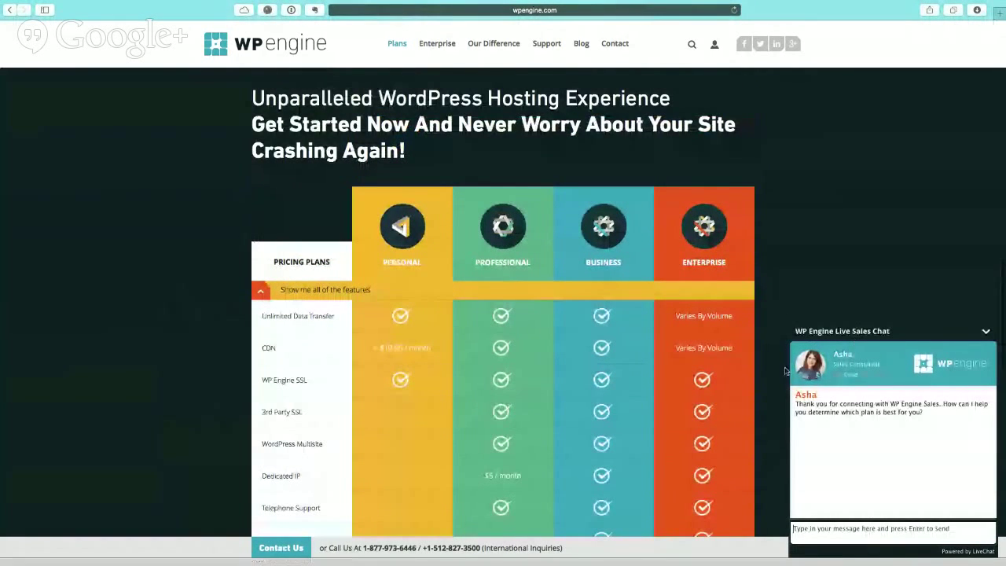
{"action": "scroll", "coordinate": [776, 324], "scroll_direction": "up", "scroll_amount": 5}
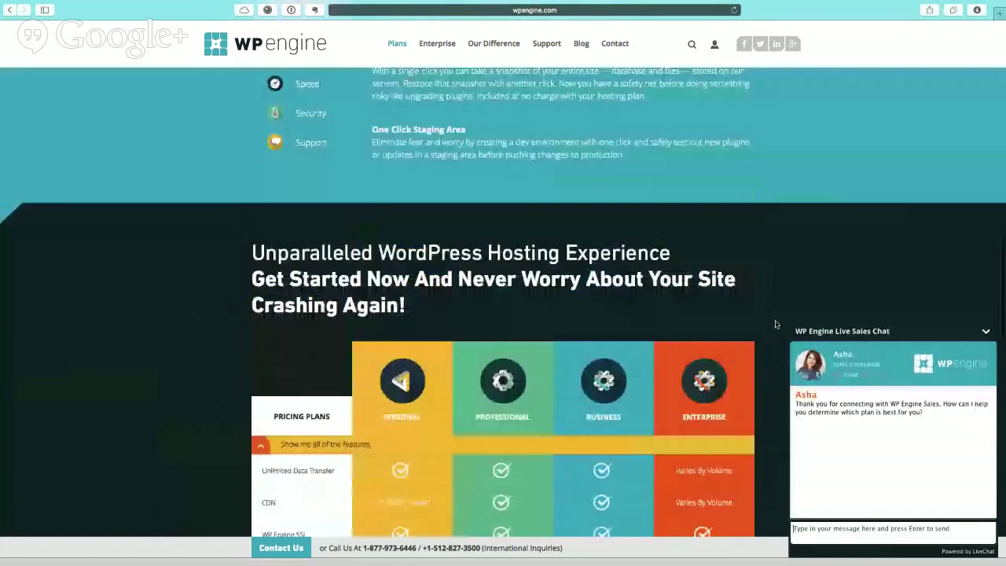
{"action": "scroll", "coordinate": [776, 323], "scroll_direction": "up", "scroll_amount": 6}
{"action": "left_click", "coordinate": [986, 331]}
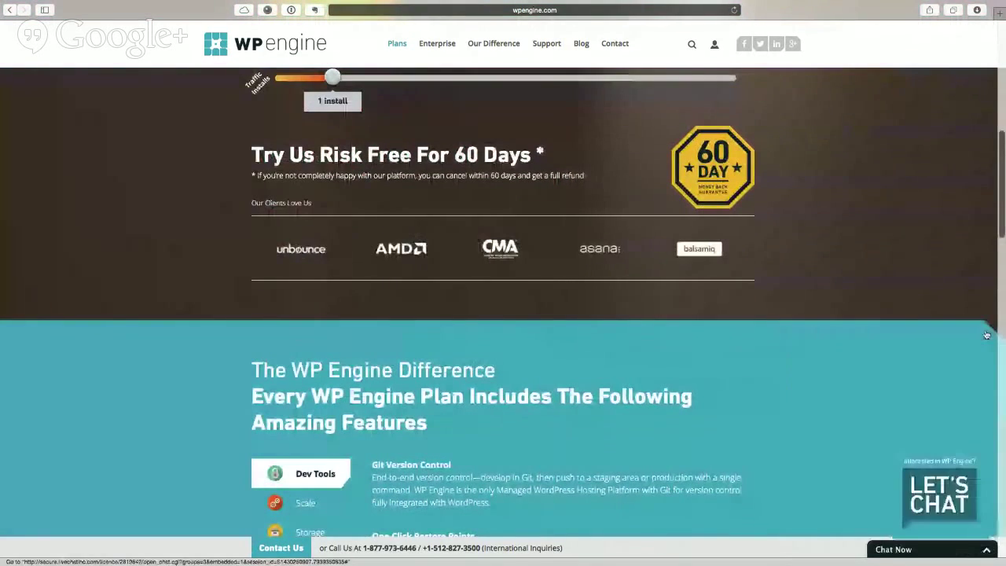
- Examine the Personal, Professional and Business plan cards, revealing the included installs, visits, data transfer and storage
{"action": "scroll", "coordinate": [552, 299], "scroll_direction": "up", "scroll_amount": 3}
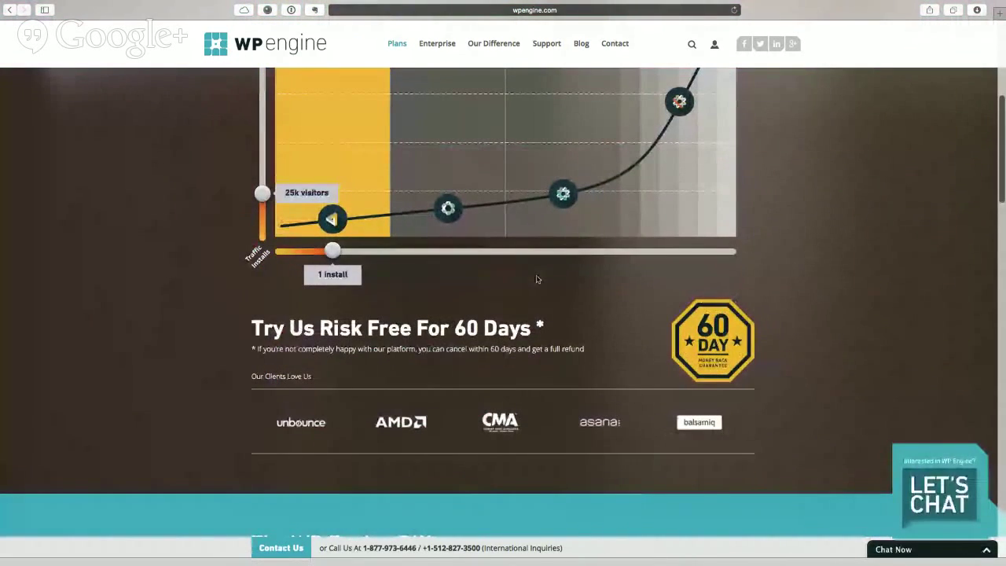
{"action": "scroll", "coordinate": [537, 279], "scroll_direction": "up", "scroll_amount": 6}
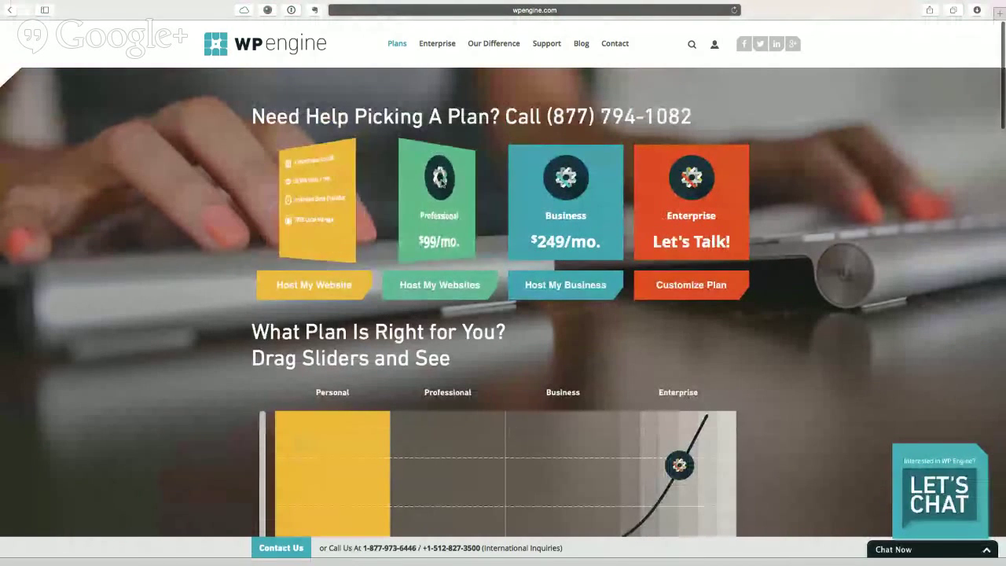
{"action": "mouse_move", "coordinate": [444, 192]}
{"action": "mouse_move", "coordinate": [312, 197]}
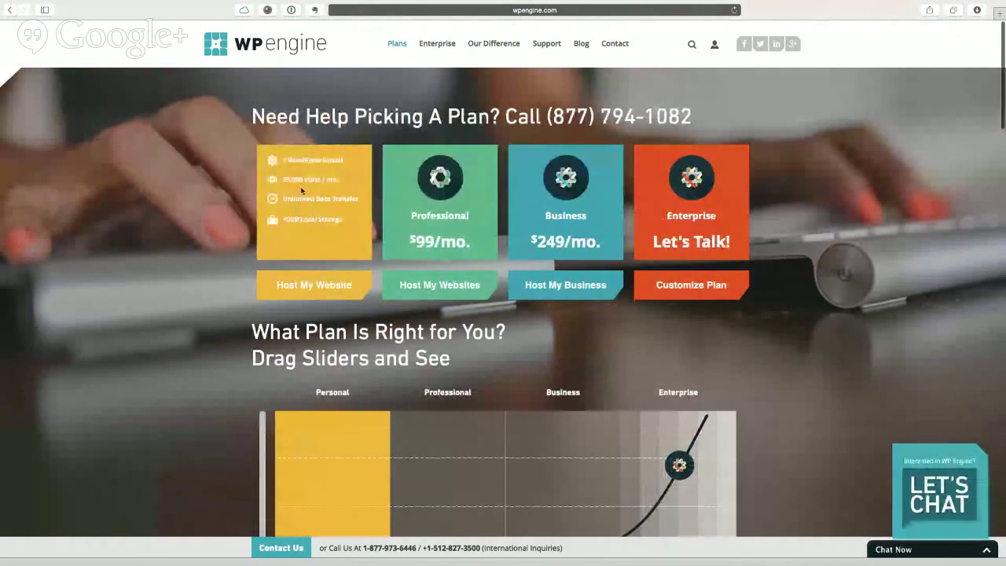
{"action": "mouse_move", "coordinate": [434, 219]}
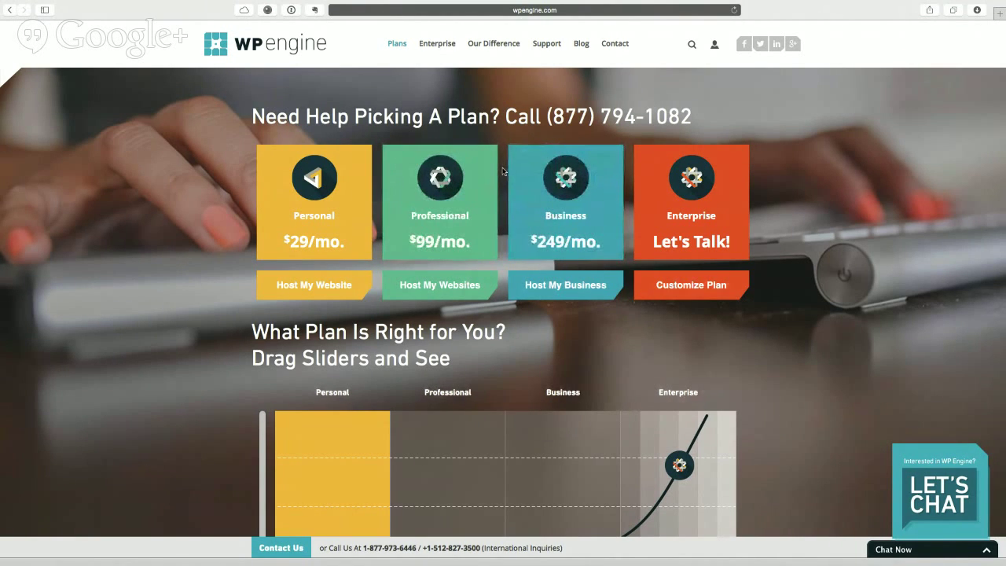
{"action": "mouse_move", "coordinate": [602, 250]}
{"action": "mouse_move", "coordinate": [554, 219]}
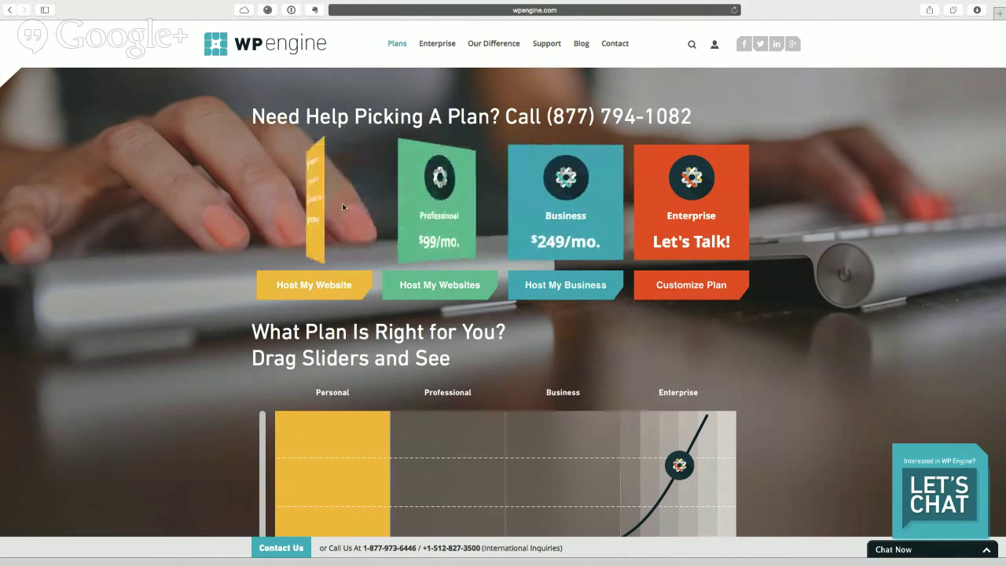
{"action": "mouse_move", "coordinate": [595, 229]}
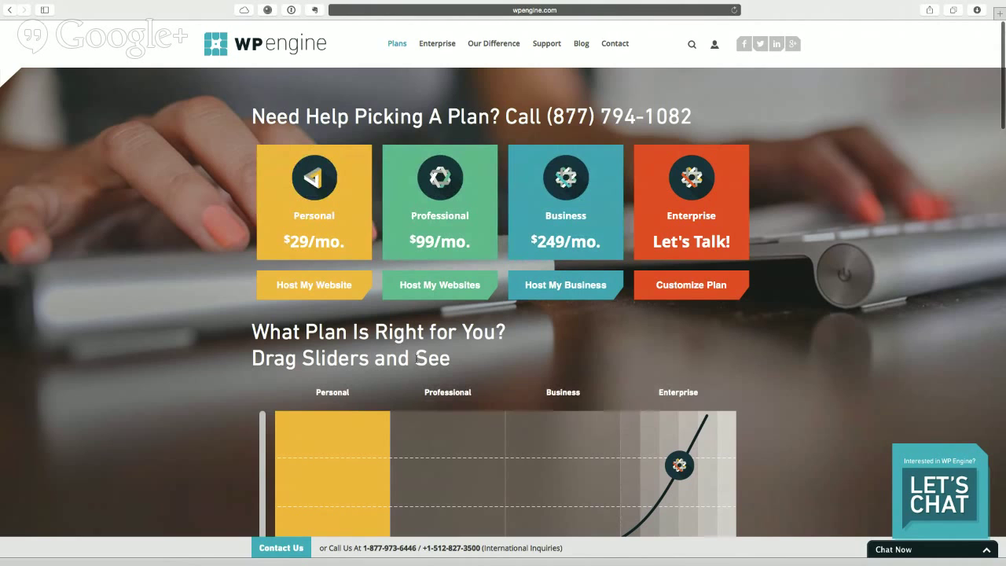
{"action": "mouse_move", "coordinate": [435, 165]}
- Look through the rest of the Plans page down to the FAQ and footer, and return to the plan cards
{"action": "scroll", "coordinate": [443, 304], "scroll_direction": "down", "scroll_amount": 3}
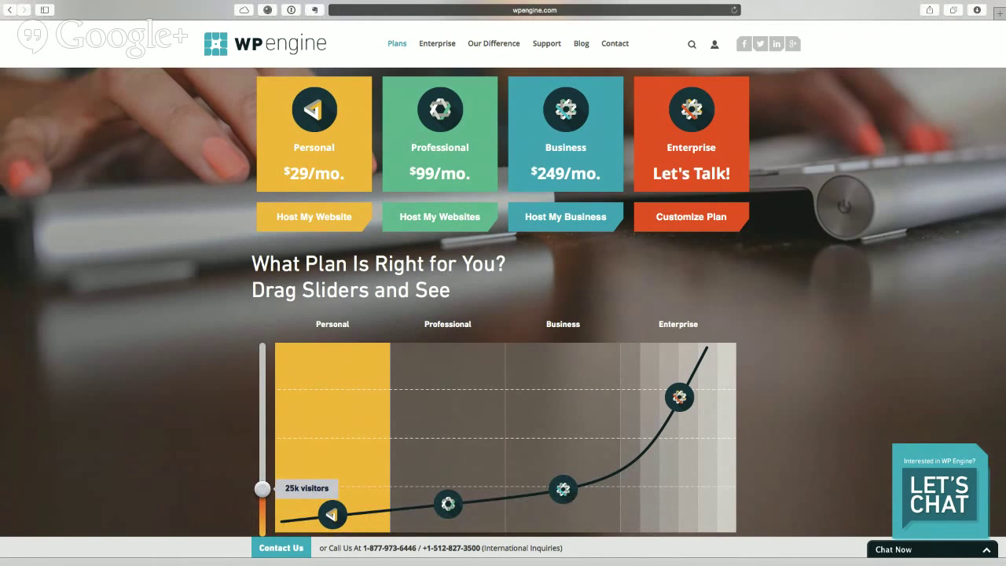
{"action": "scroll", "coordinate": [502, 301], "scroll_direction": "down", "scroll_amount": 10}
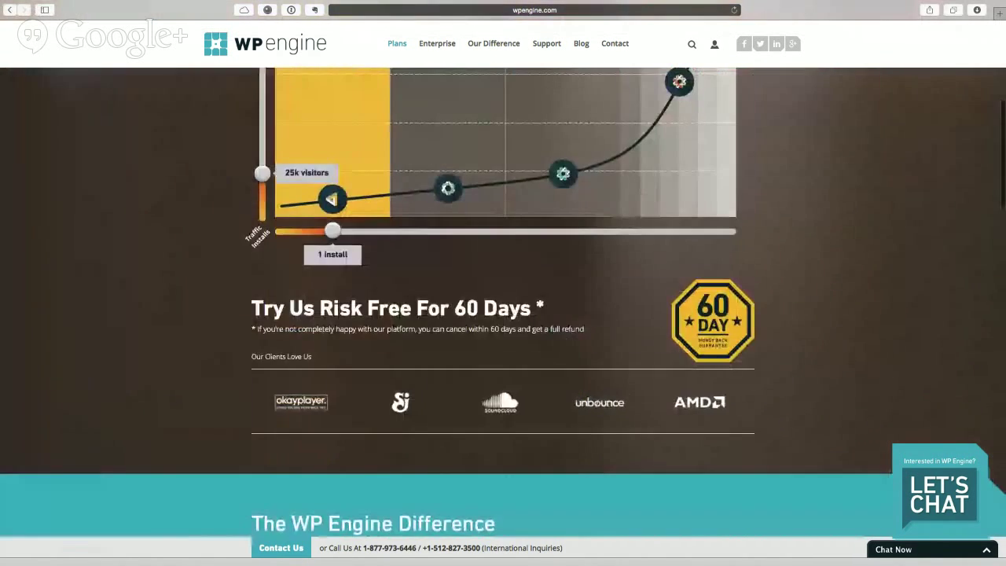
{"action": "scroll", "coordinate": [503, 301], "scroll_direction": "down", "scroll_amount": 20}
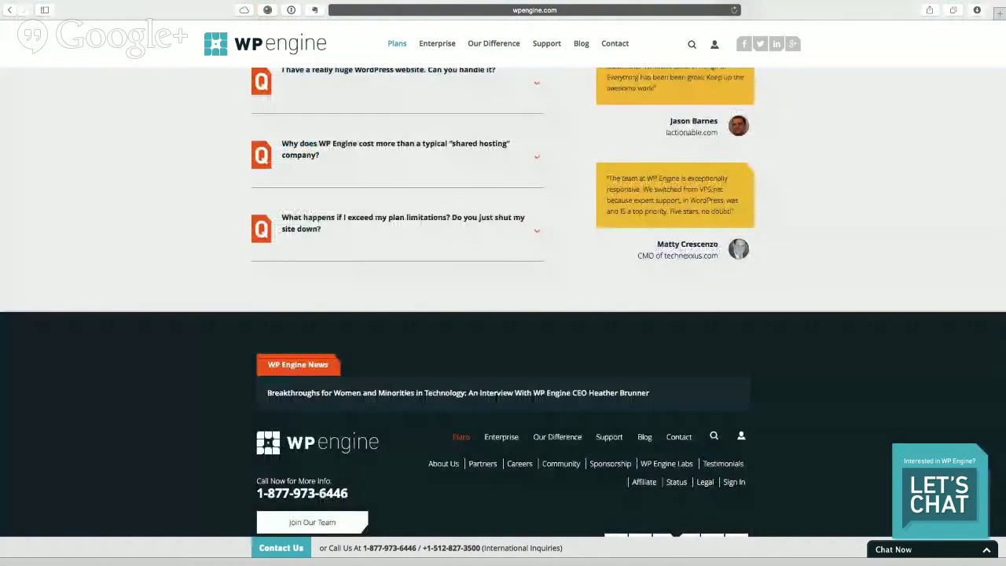
{"action": "scroll", "coordinate": [503, 301], "scroll_direction": "up", "scroll_amount": 10}
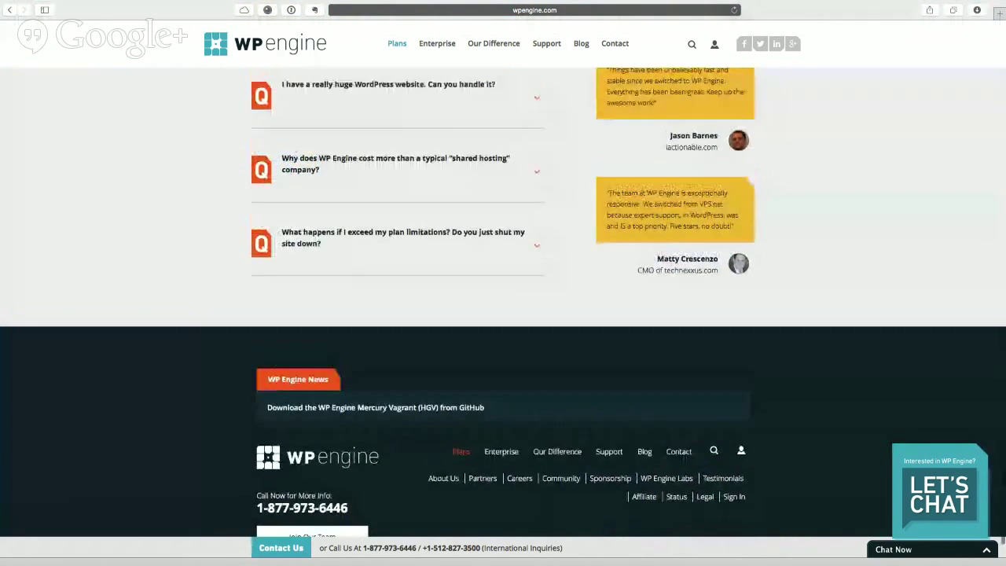
{"action": "scroll", "coordinate": [503, 301], "scroll_direction": "up", "scroll_amount": 8}
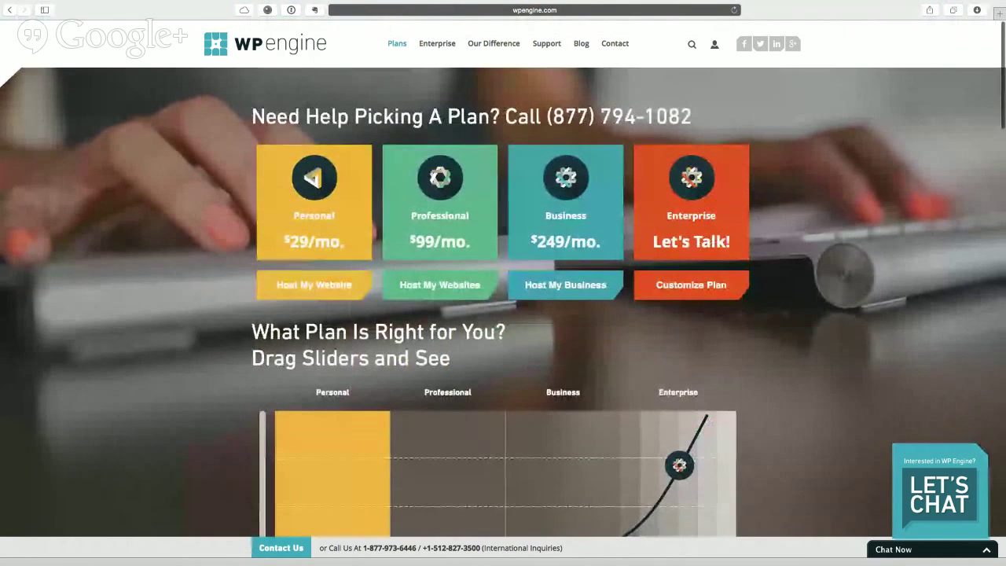